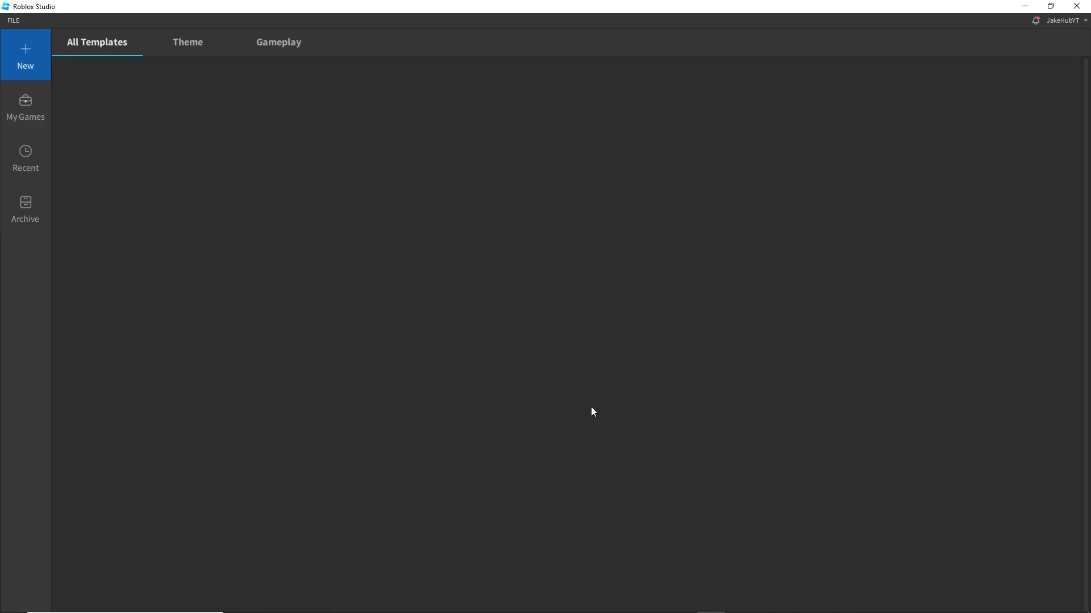
Create a new place from the Obby template, walk onto the next platform in a playtest, then stop.
click(104, 257)
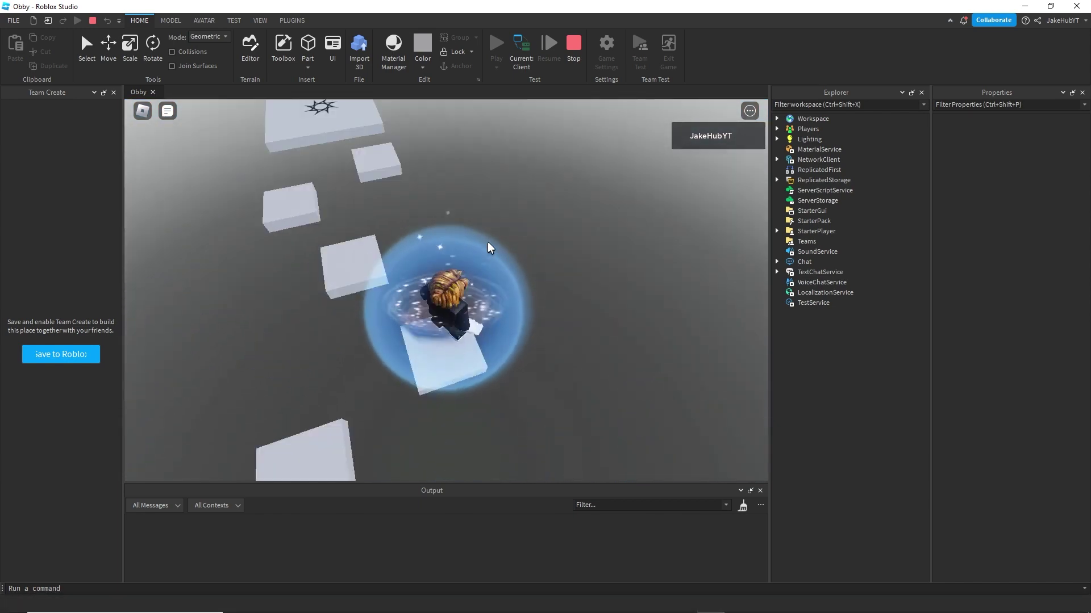
key(w)
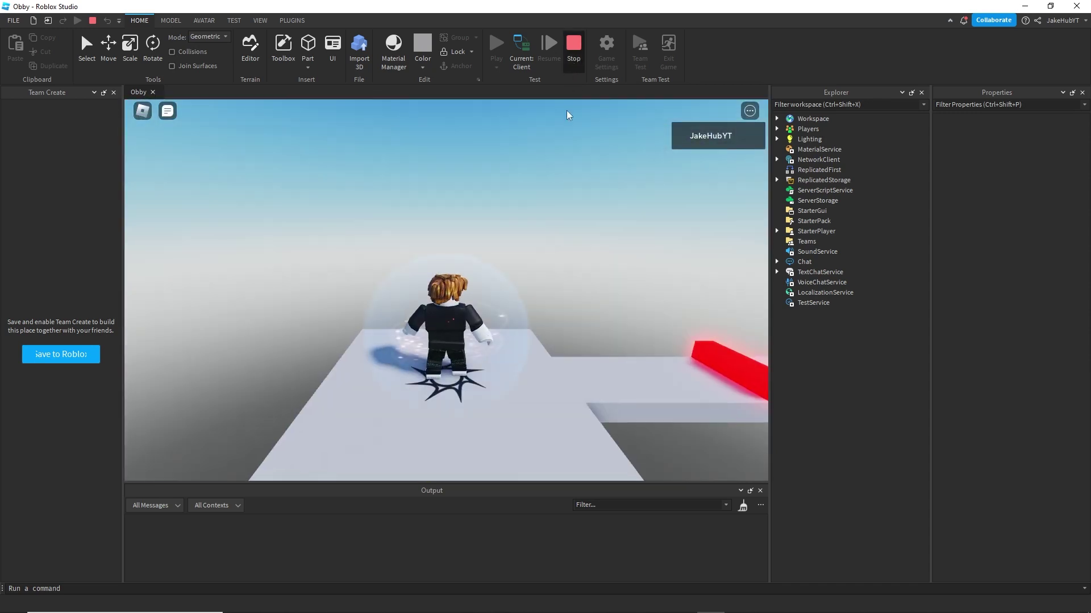
click(575, 57)
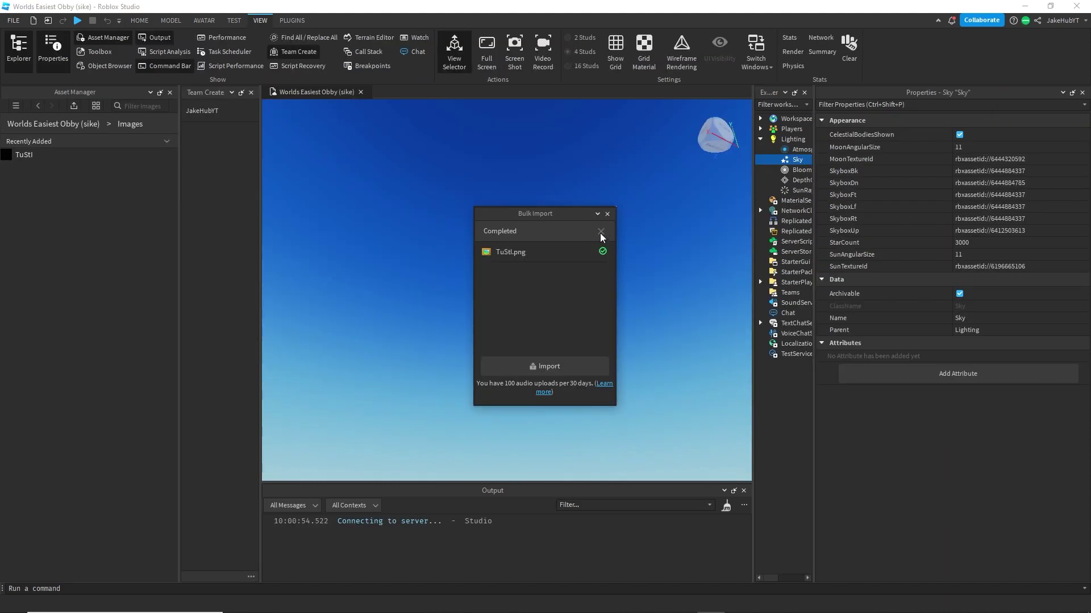
Apply the TuStl image to the sky with a cyan fill, then start a playtest with F5.
click(600, 233)
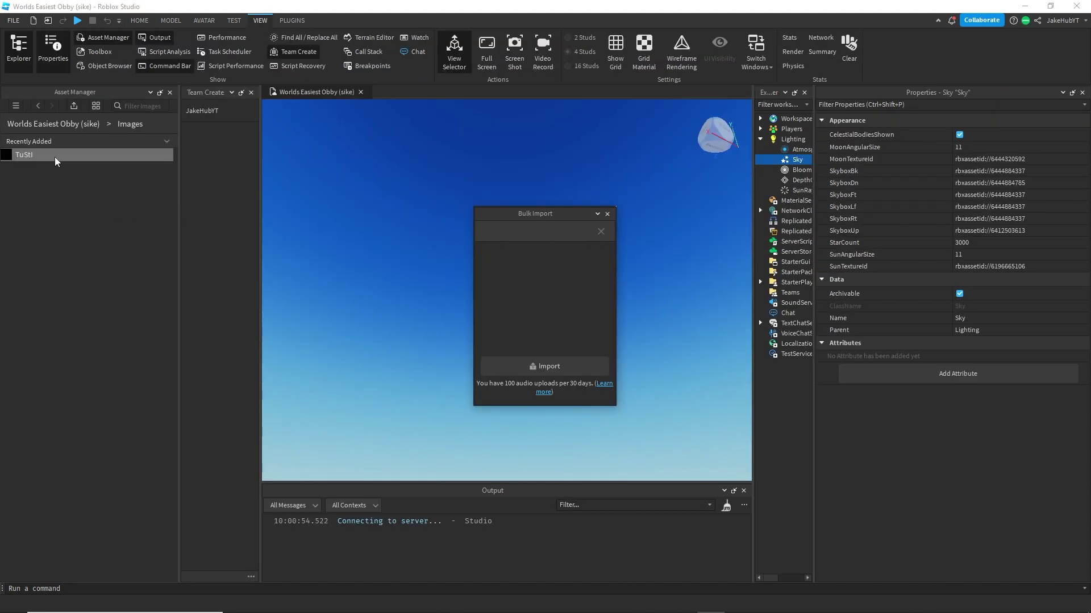
drag(76, 161, 652, 234)
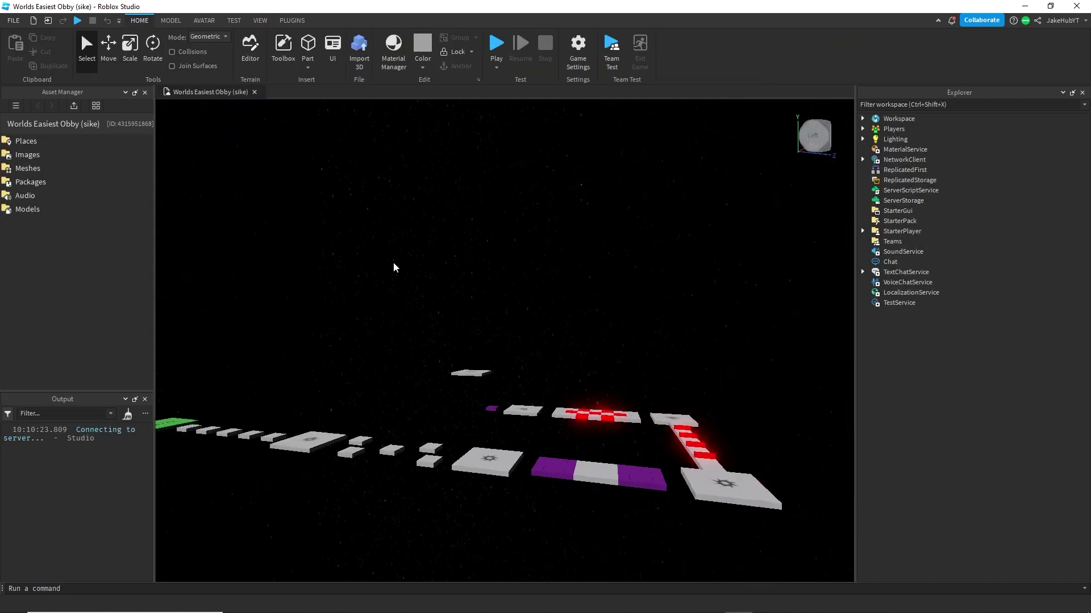
right_drag(394, 268, 394, 268)
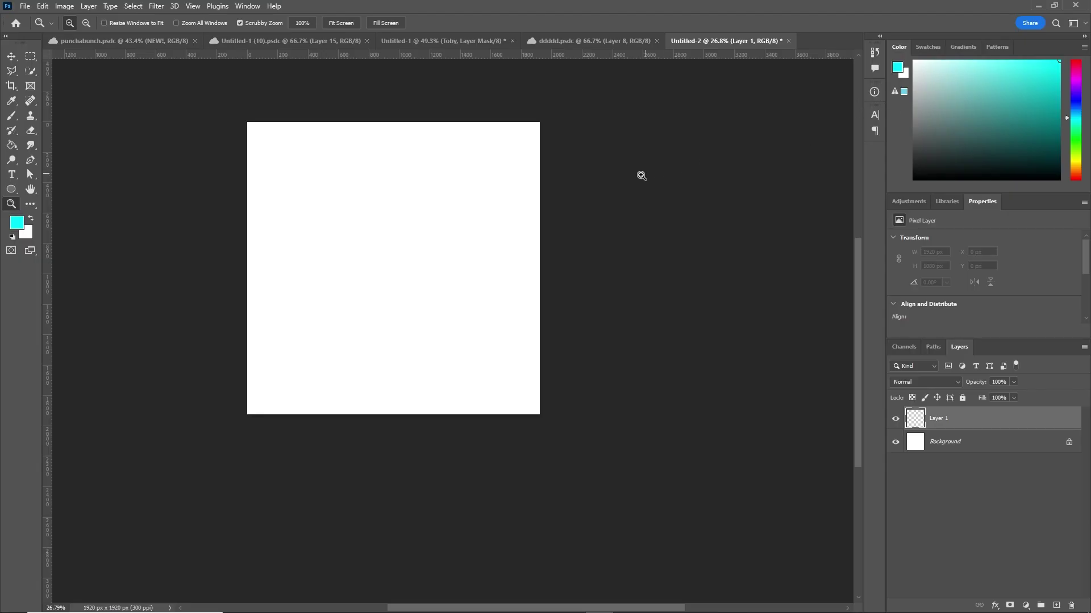
key(alt+BackSpace)
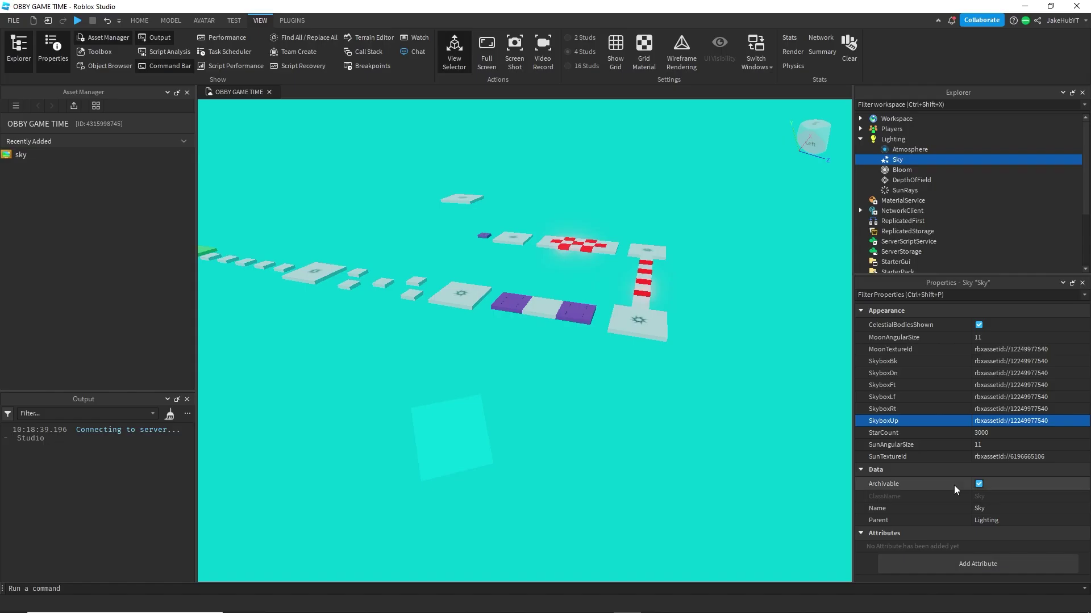
right_drag(656, 327, 657, 329)
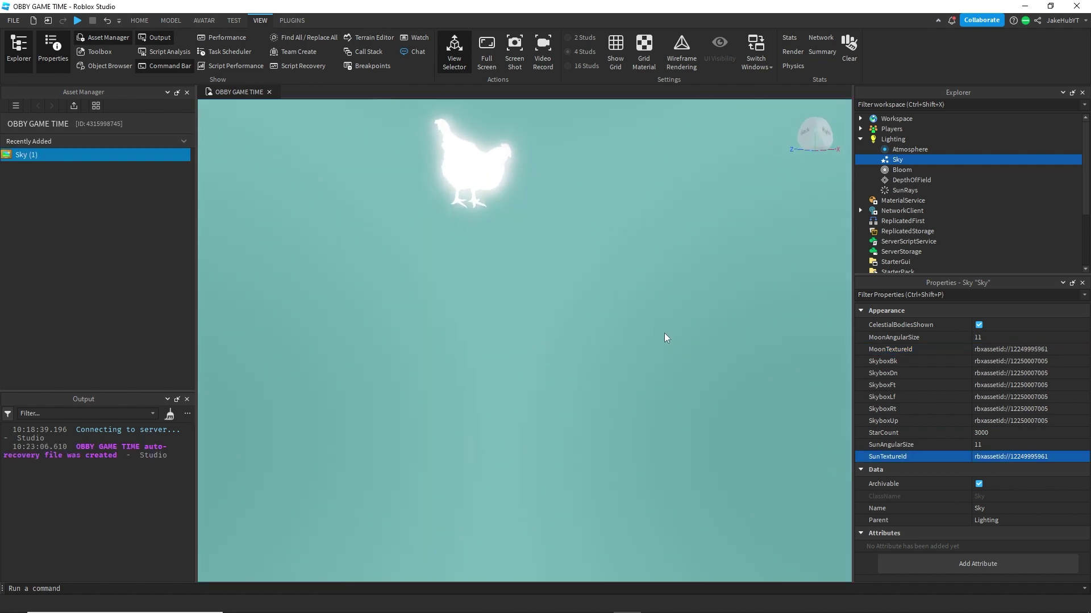
right_drag(663, 333, 663, 333)
key(F5)
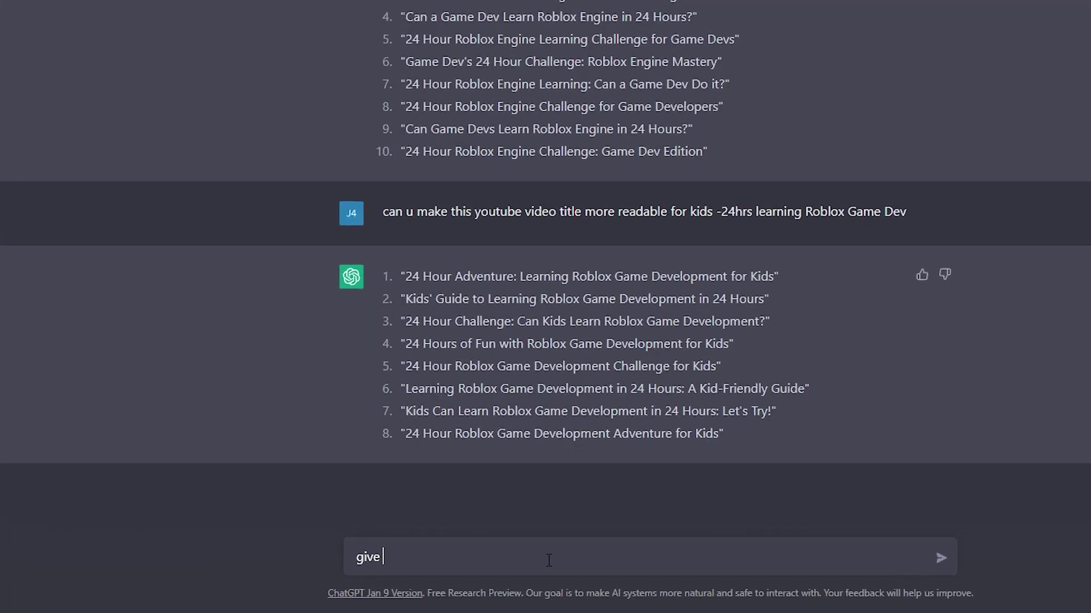
Ask ChatGPT for 'ideas for a roblox obby theme' and read the answer through Medieval castle.
text(me ideas for a roblox obby theme)
key(Return)
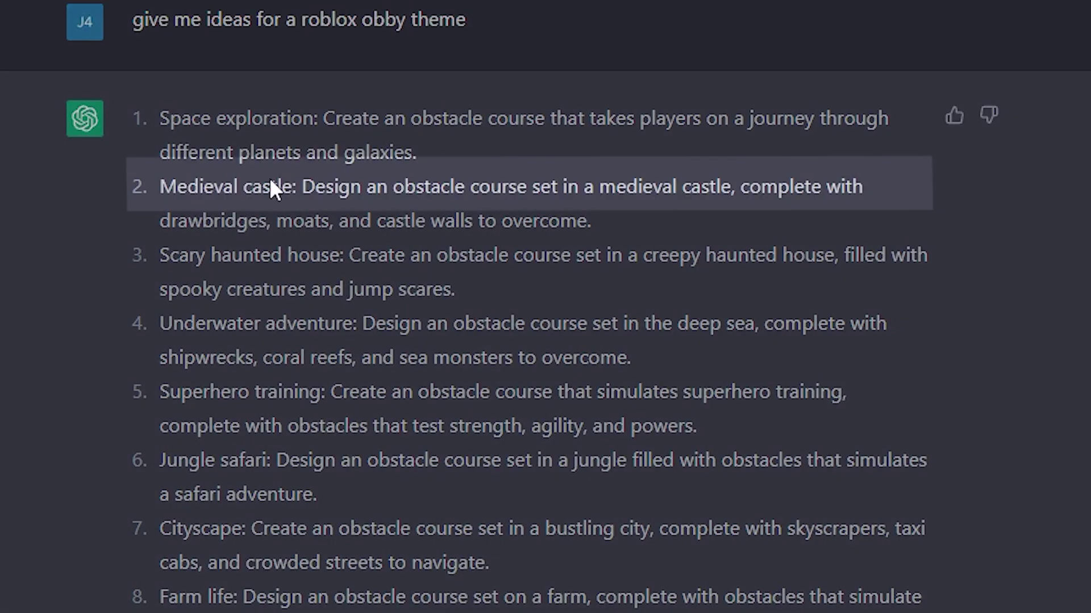
drag(159, 118, 300, 186)
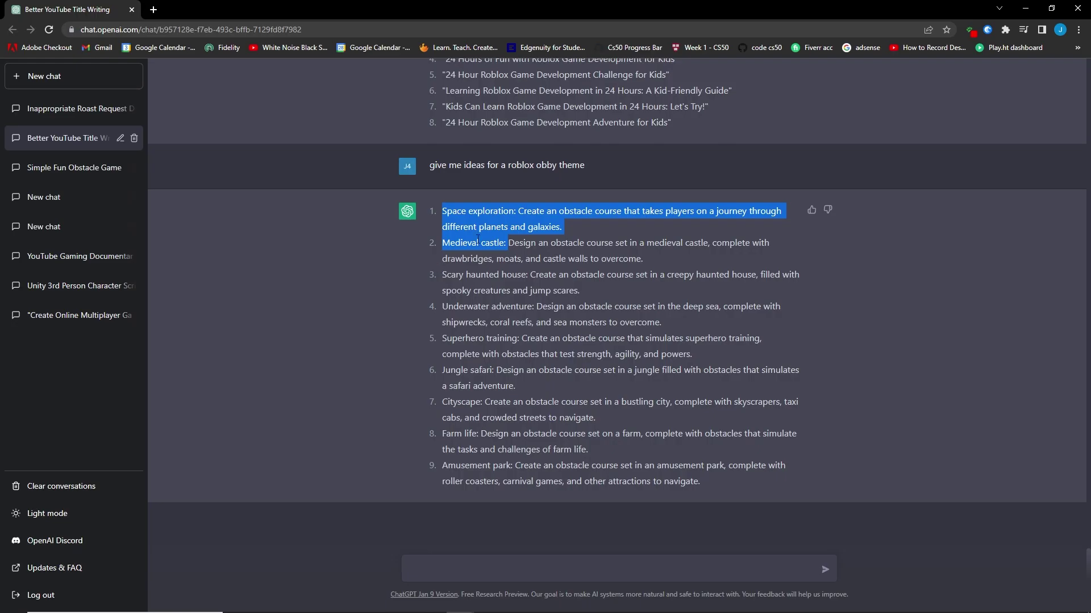
click(478, 239)
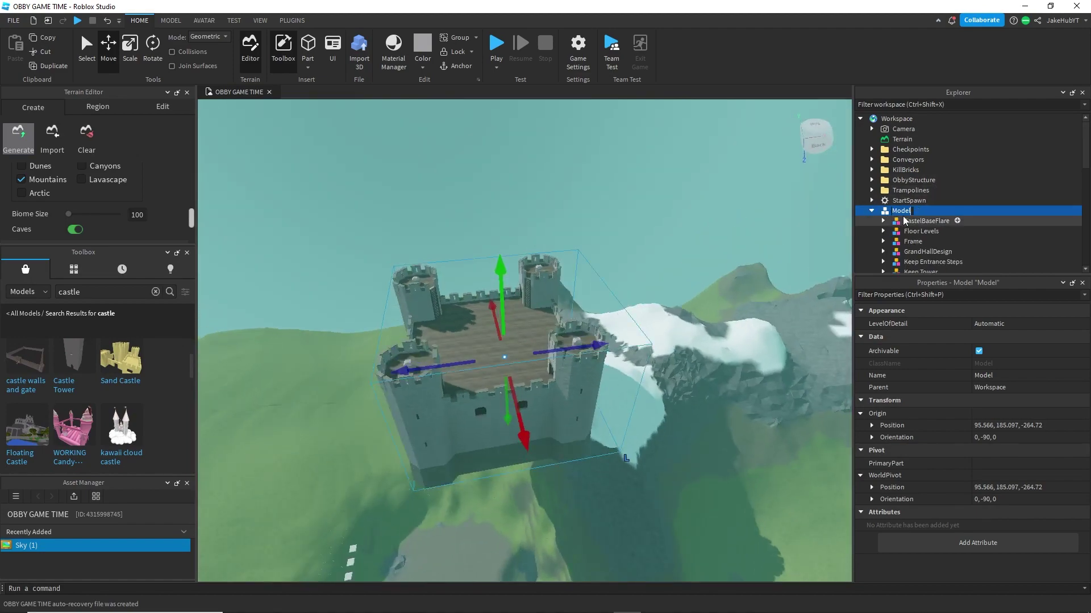
Select the castle model and the START spawn pad, viewing them from a lower side angle.
click(920, 221)
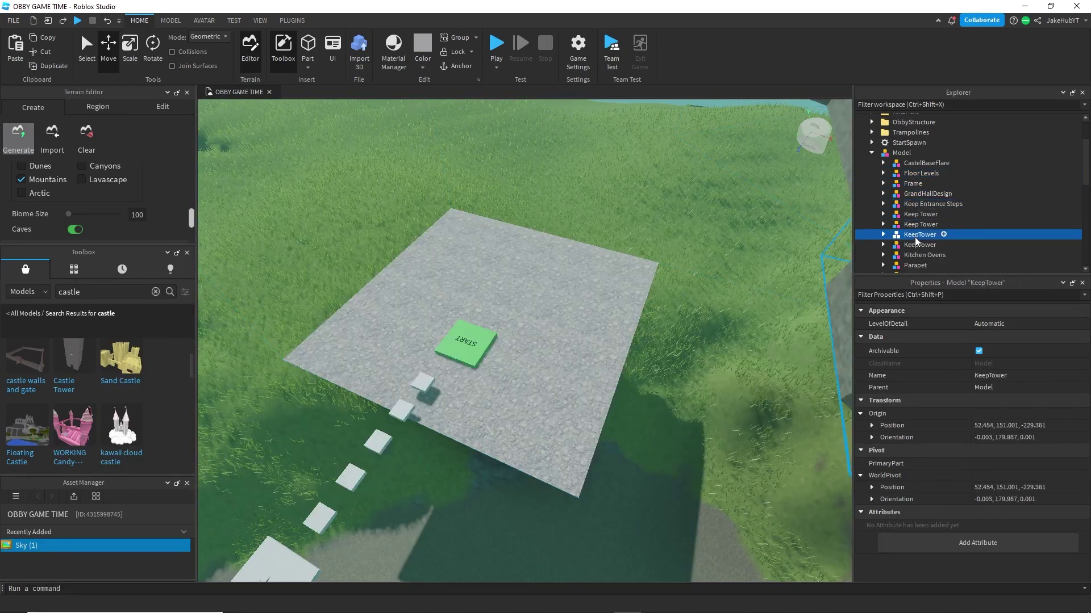
click(474, 345)
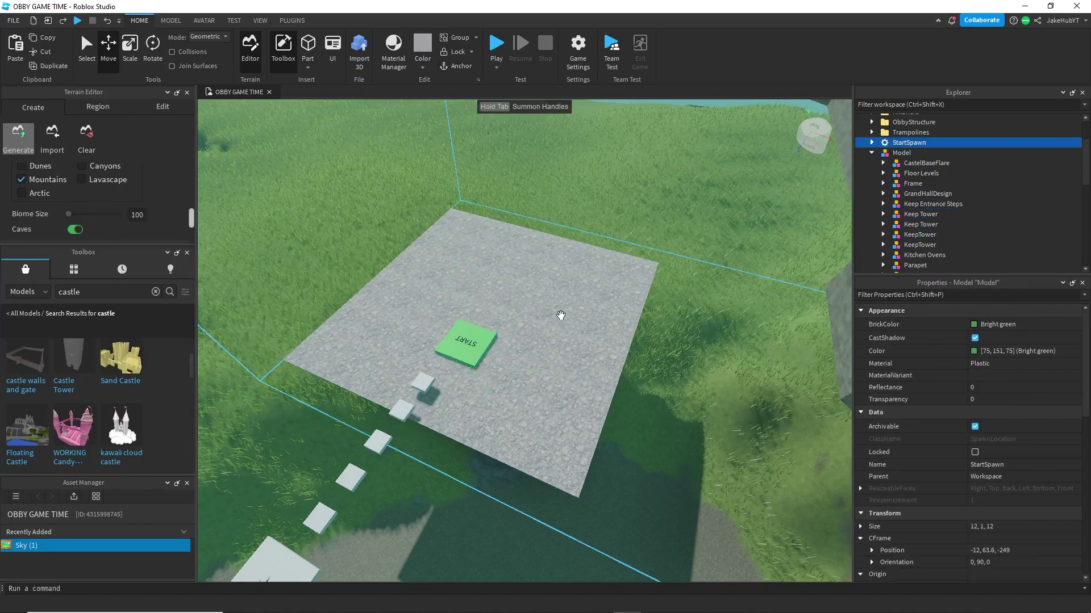
click(561, 315)
right_drag(560, 315, 559, 307)
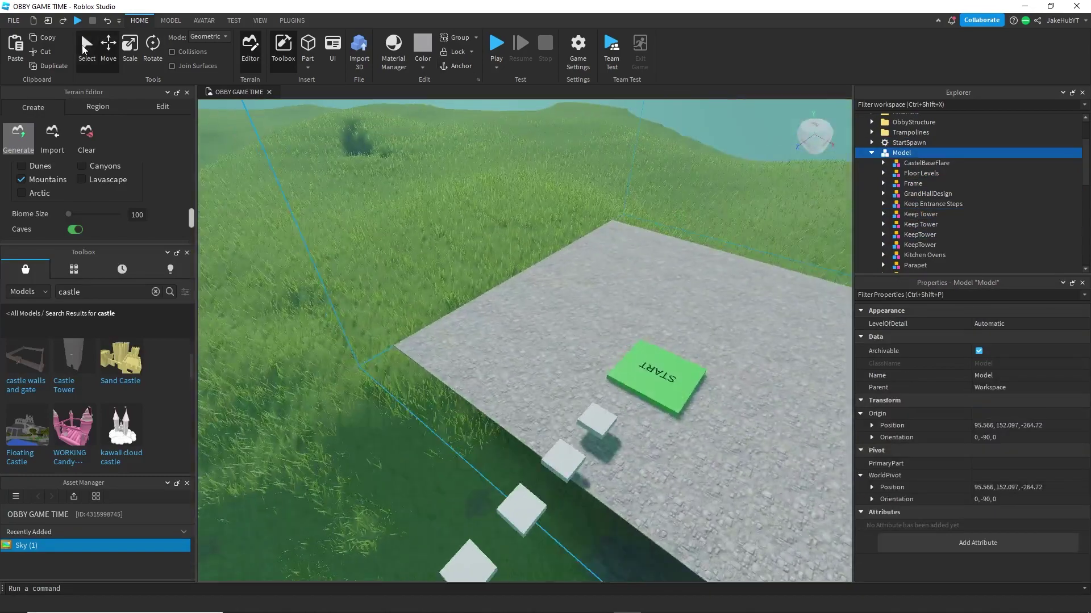
click(85, 48)
scroll(533, 304, down, 5)
right_drag(538, 309, 537, 312)
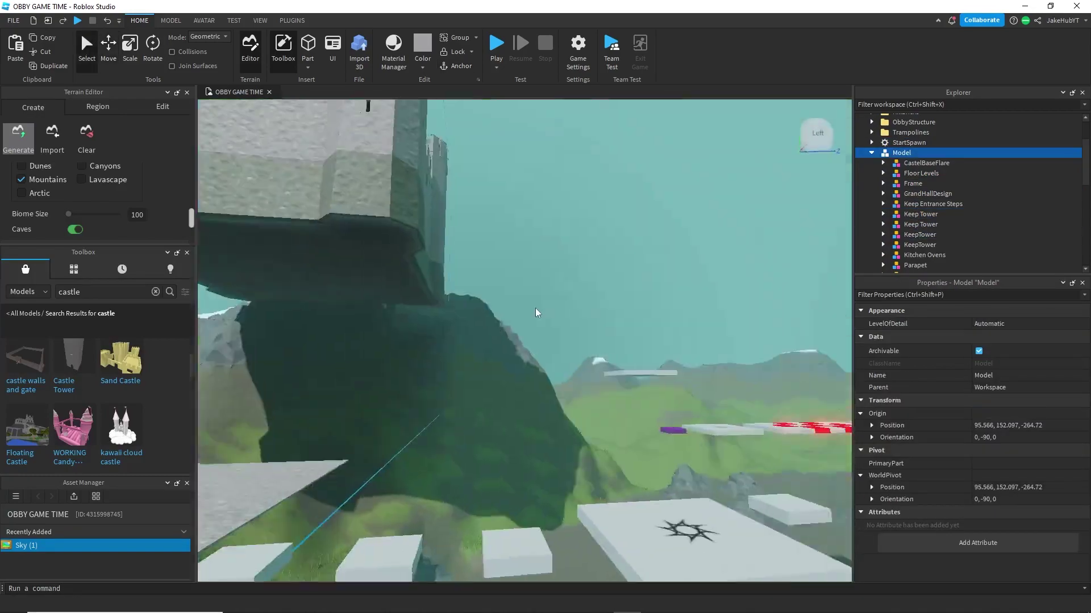
scroll(536, 313, up, 5)
Select a castle ceiling beam for moving, reselect the castle model, then view the terrain from the side.
click(603, 291)
key(ctrl+2)
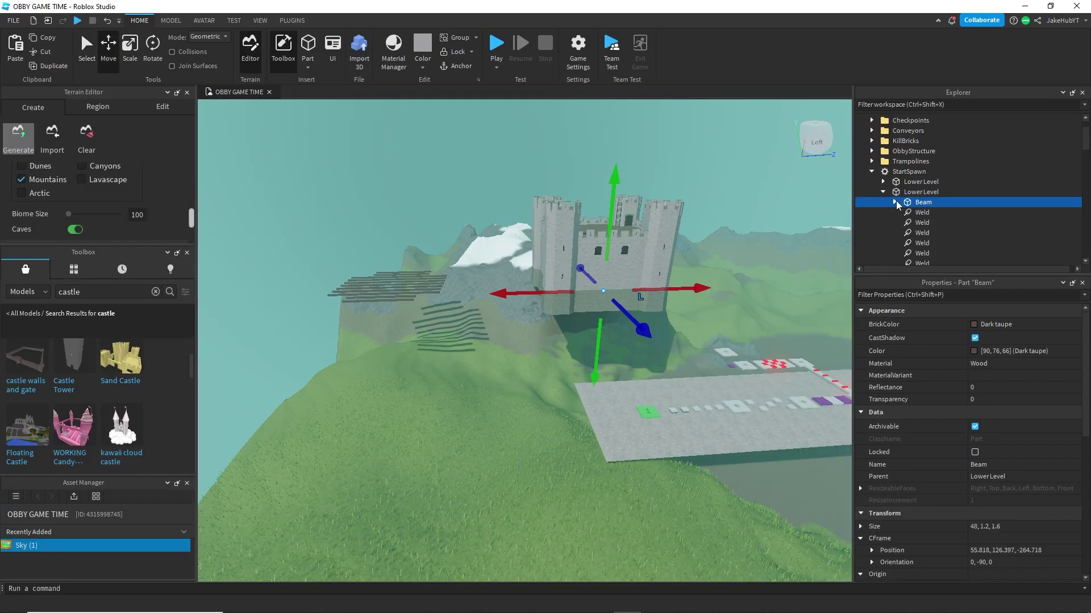
click(565, 287)
scroll(565, 287, down, 5)
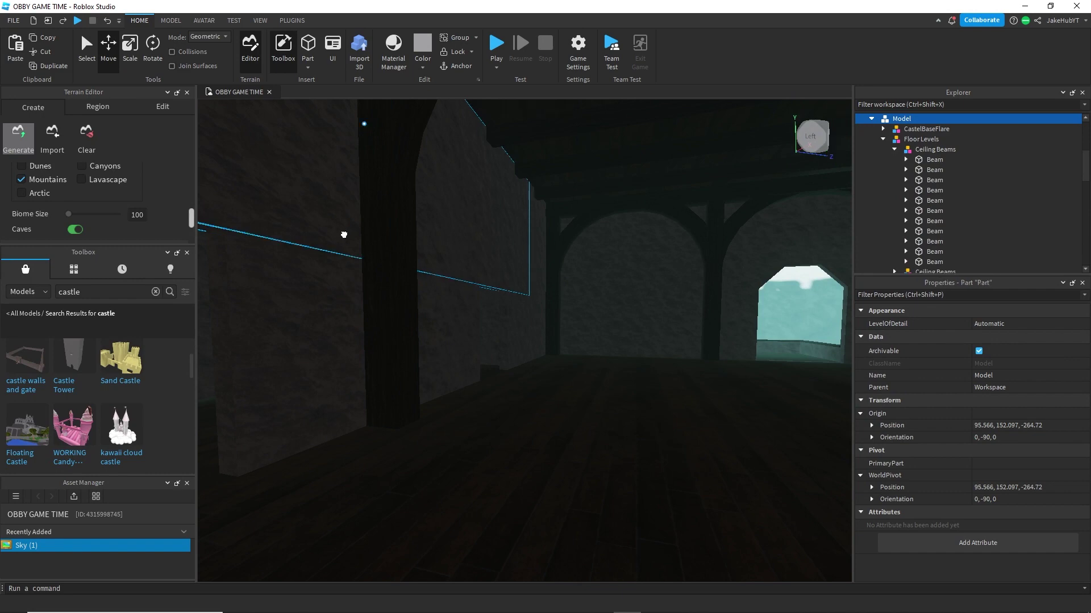
click(482, 221)
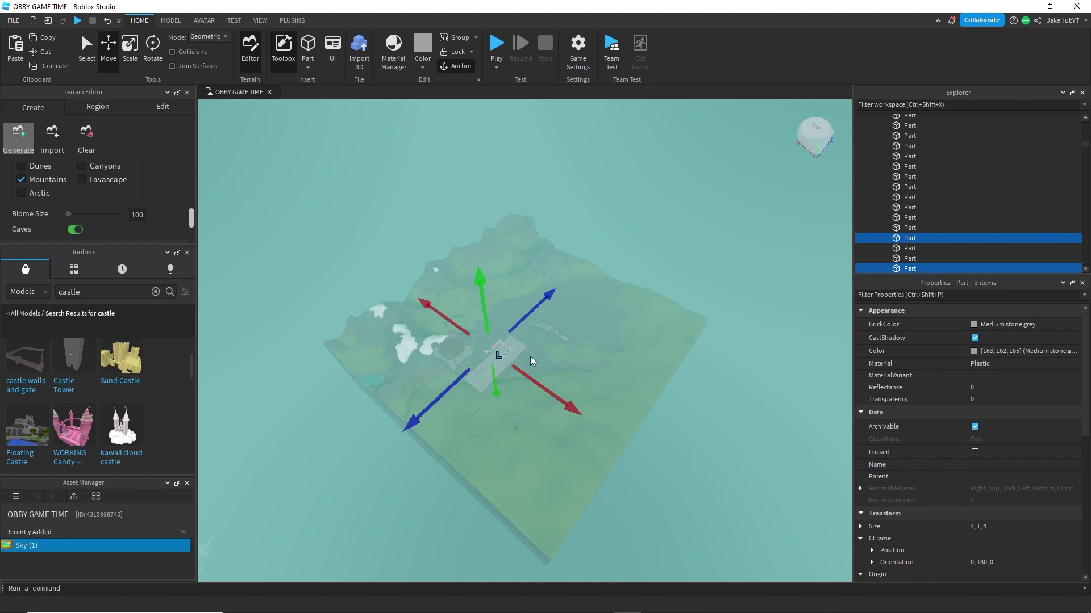
right_drag(747, 372, 694, 312)
Select the Camera, fly across the map and focus on Ceiling Beams, then open a new Baseplate place.
click(872, 191)
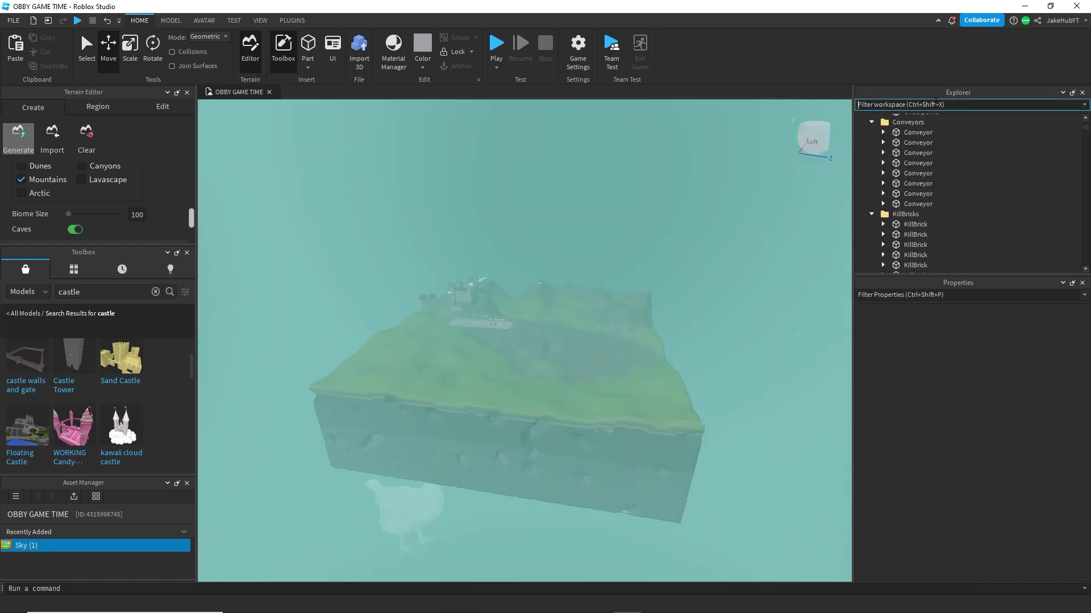
click(937, 130)
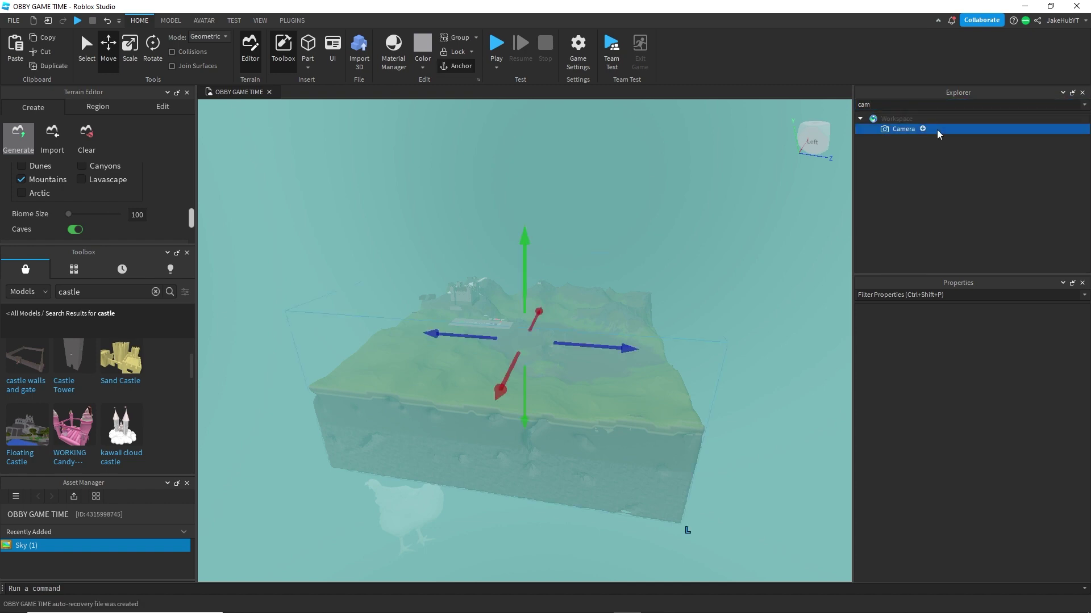
click(499, 178)
scroll(499, 178, down, 10)
right_drag(500, 177, 502, 186)
scroll(502, 186, up, 5)
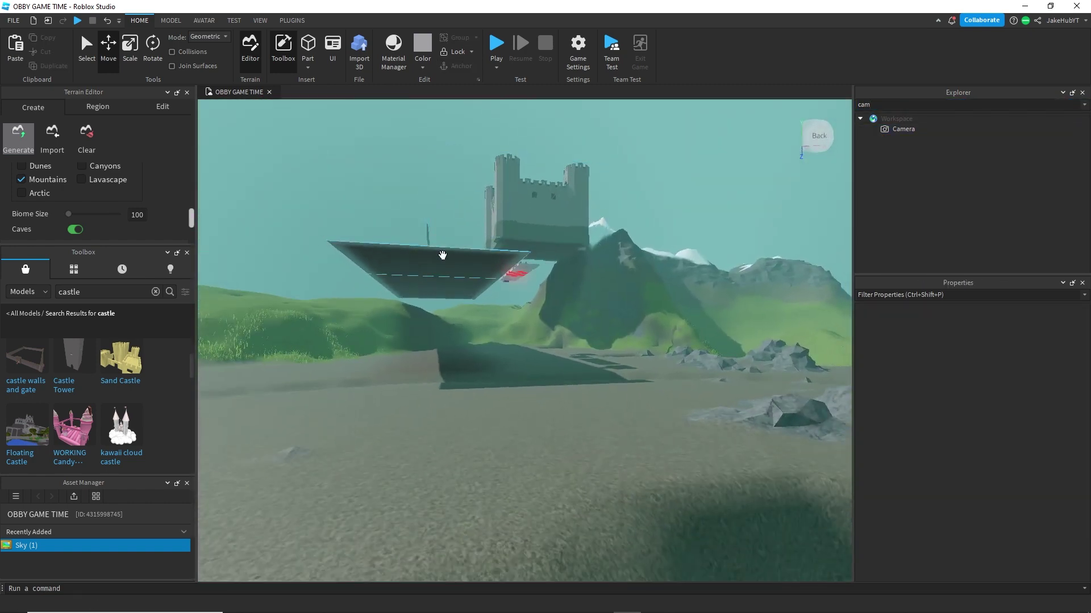
click(441, 253)
key(f)
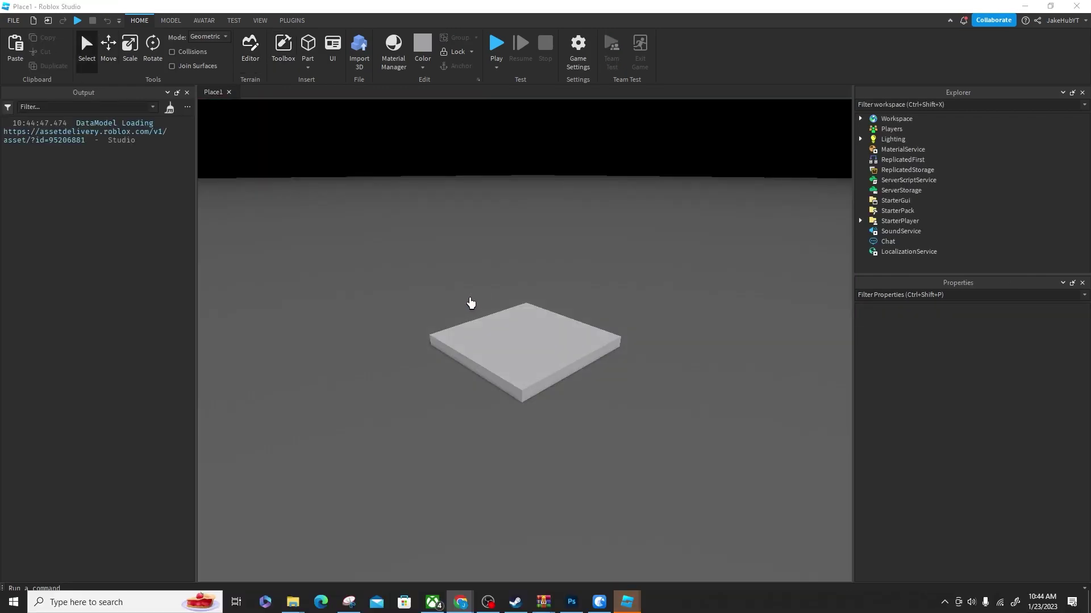
click(534, 382)
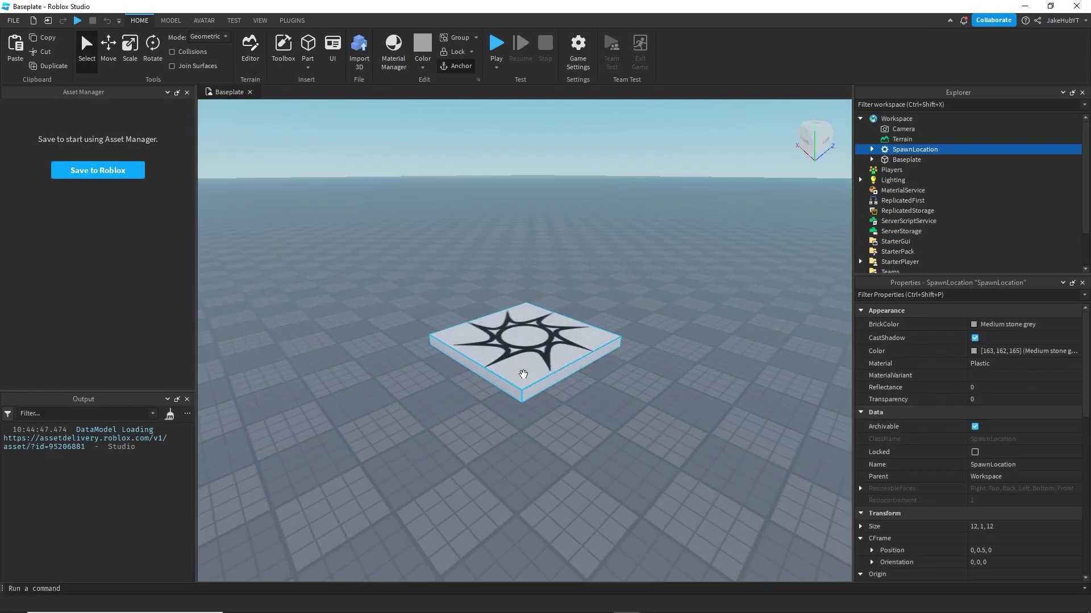
key(f)
click(363, 243)
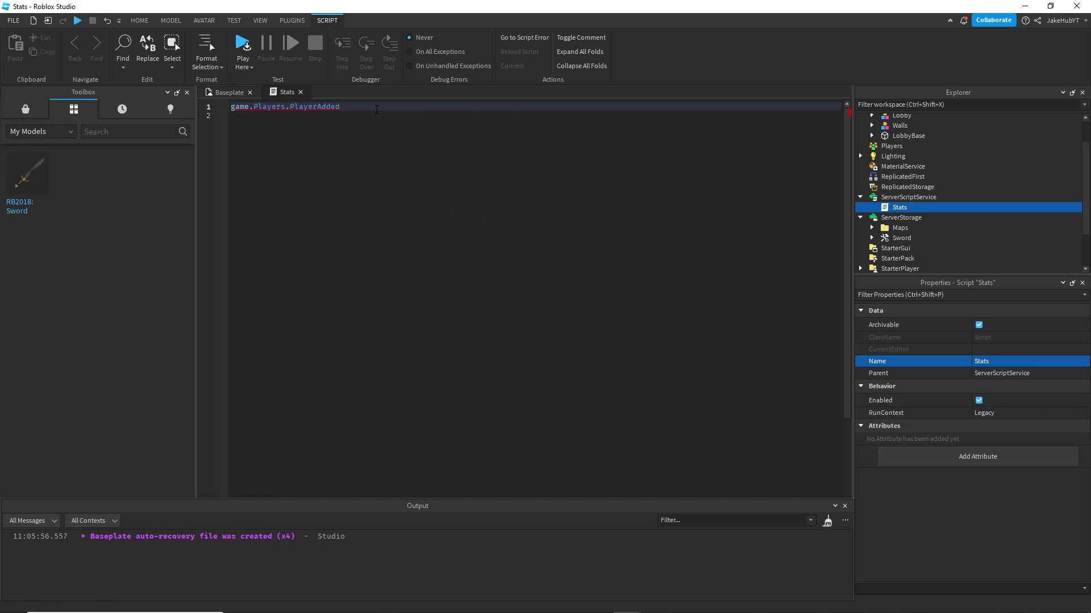
Write a PlayerAdded:Connect function creating a Folder named leaderstats, commented 'creates a folder for ur stats'.
text((player))
key(Return)
key(Return)
text(local leaderStats)
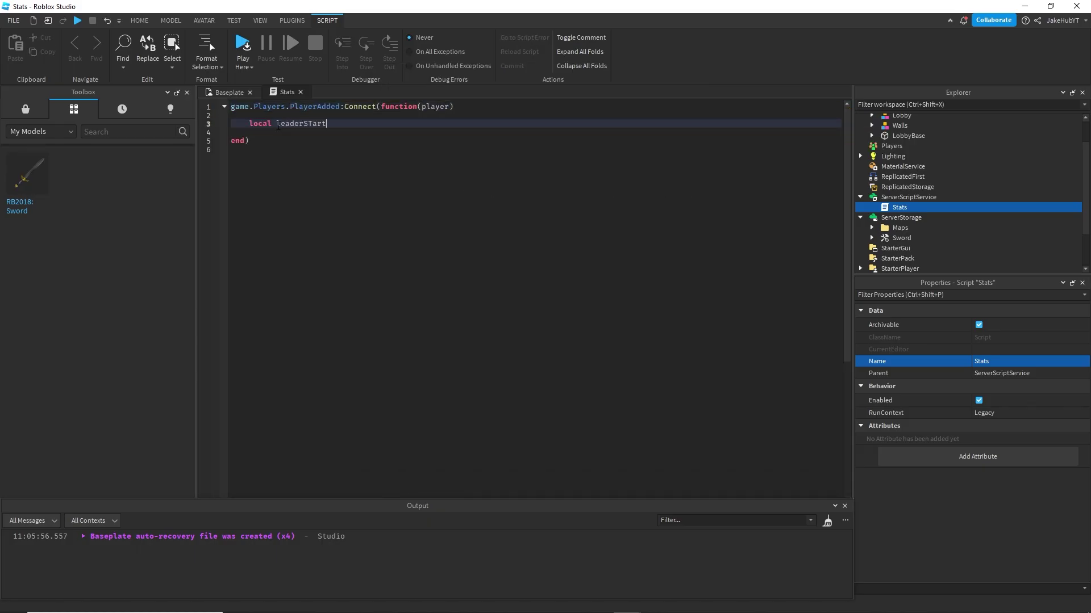
text( = Instance.new("Folder"))
key(Up)
key(End)
key(Return)
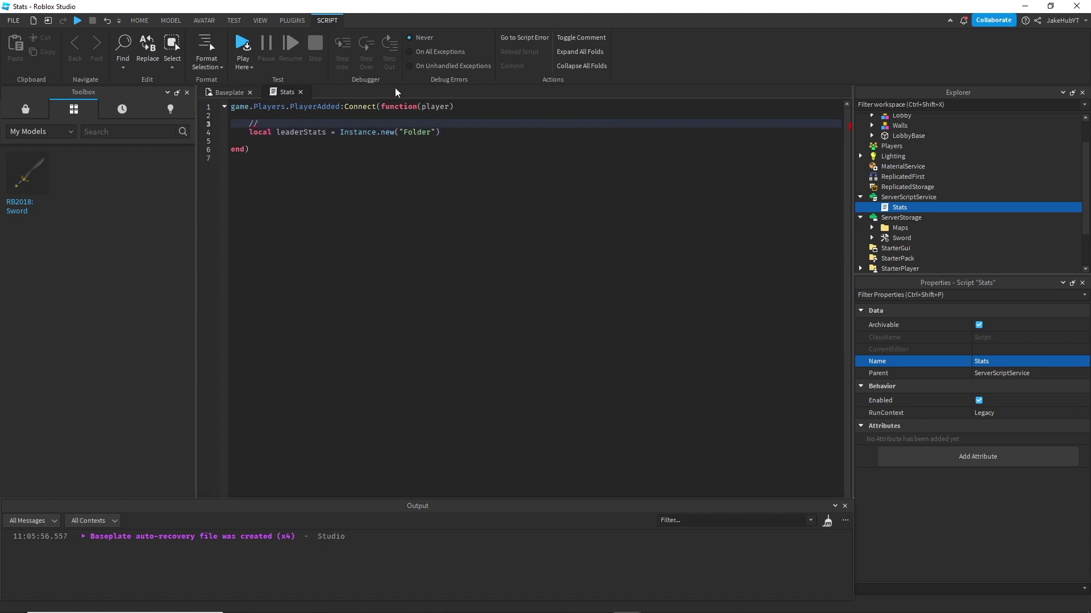
text(--creates a folder for ur stats)
click(461, 134)
key(Return)
text(leaderStats.Name = "leader)
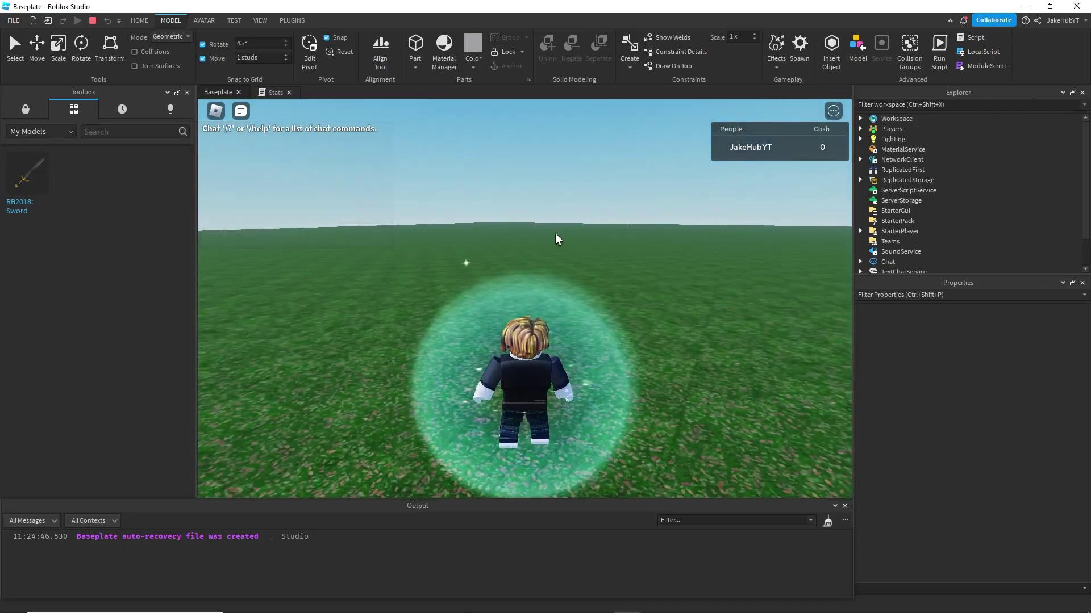
Show the Stats script during the playtest and widen the game view.
click(275, 92)
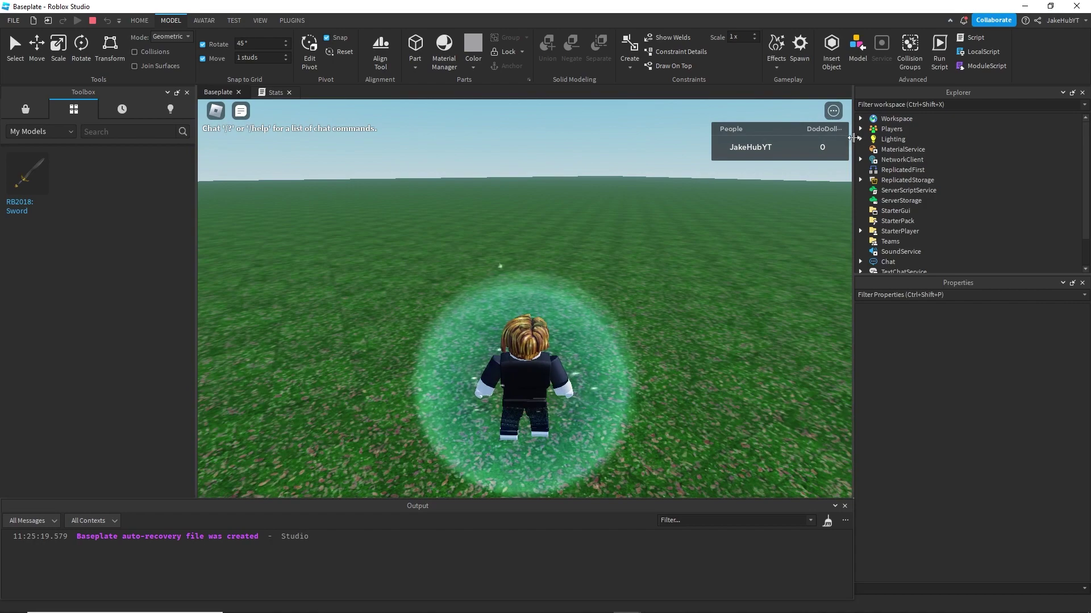
drag(853, 138, 886, 140)
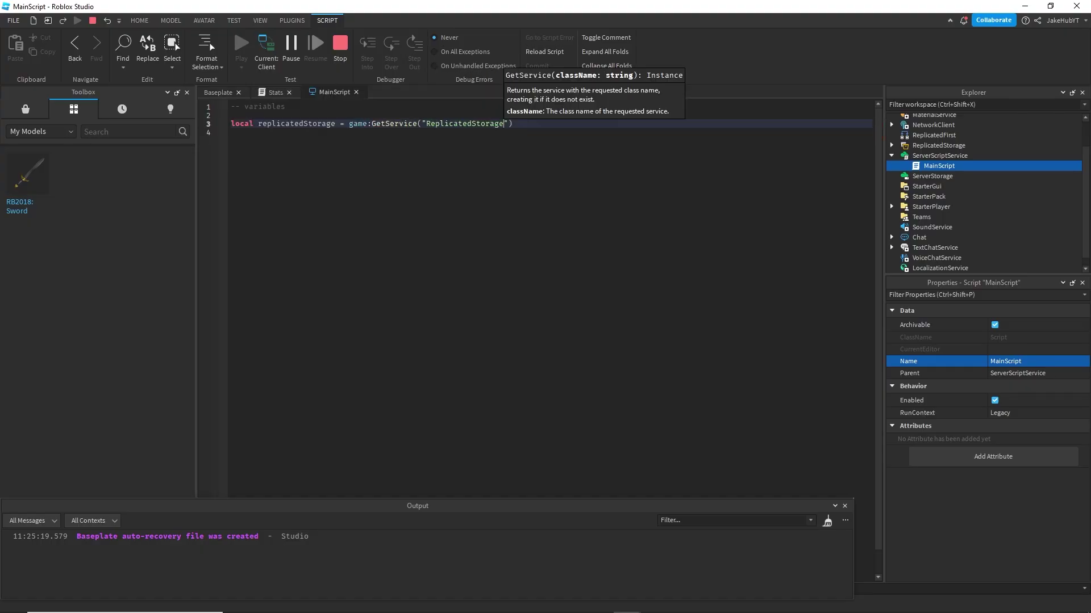
Complete the ReplicatedStorage line, comment it '--sends all data to all clients', and begin a remoteEvent variable.
click(303, 118)
key(Return)
key(Return)
text(--sends all data to )
text(all clients)
key(Down)
key(Down)
text(local remoteEvent = rep)
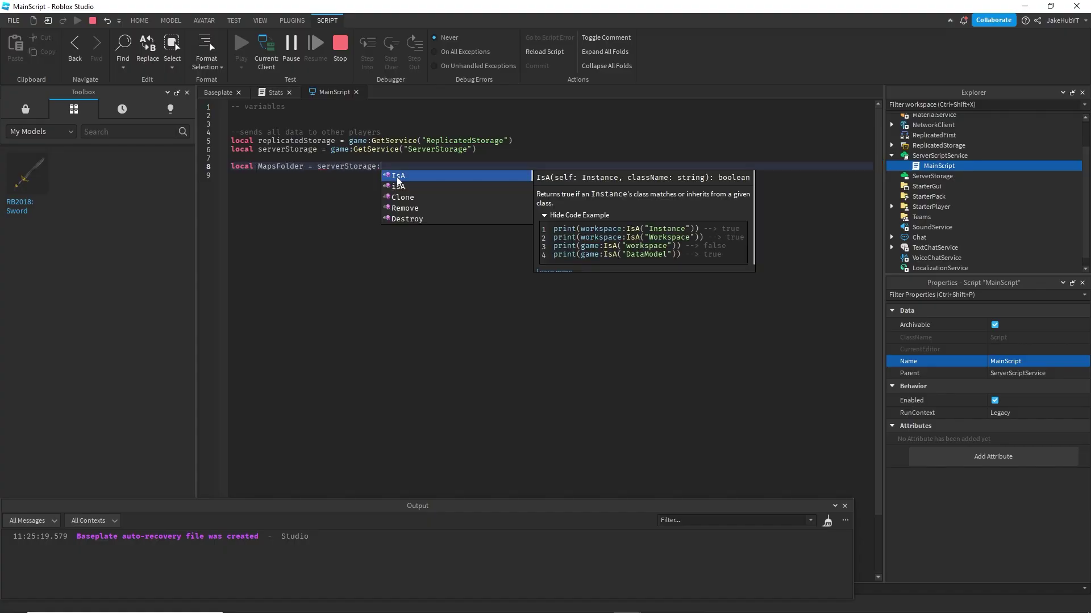
Add comments '-- asigning server storage', '-- wait for maps' and '--time to end game' to their variables.
click(542, 136)
key(Return)
text(-- asigning server storage)
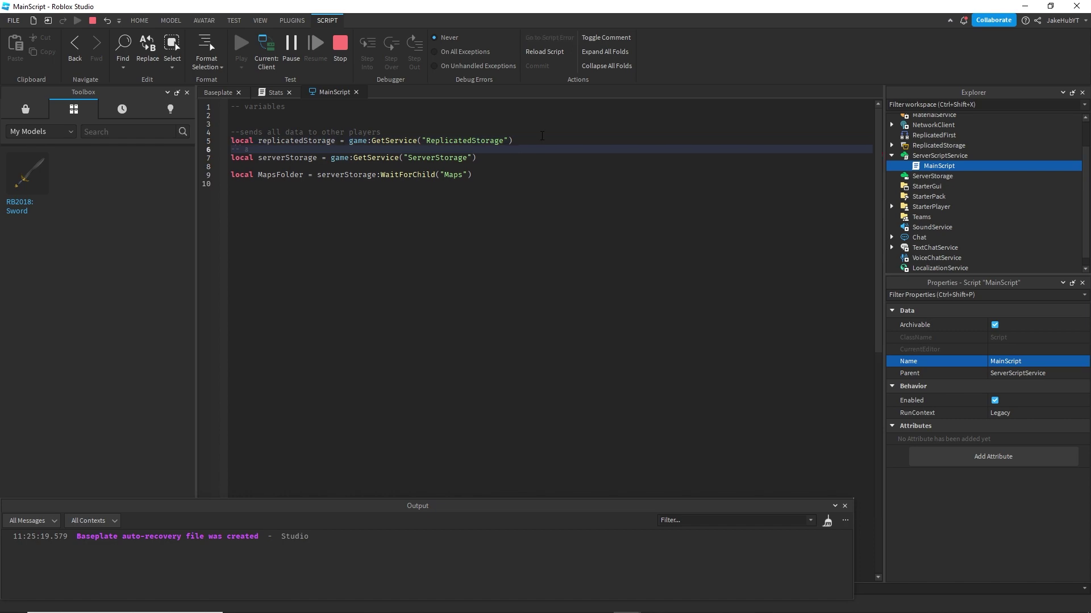
key(Down)
key(Down)
key(Return)
text(-- wait for maps to load in and then asign maps folder to it)
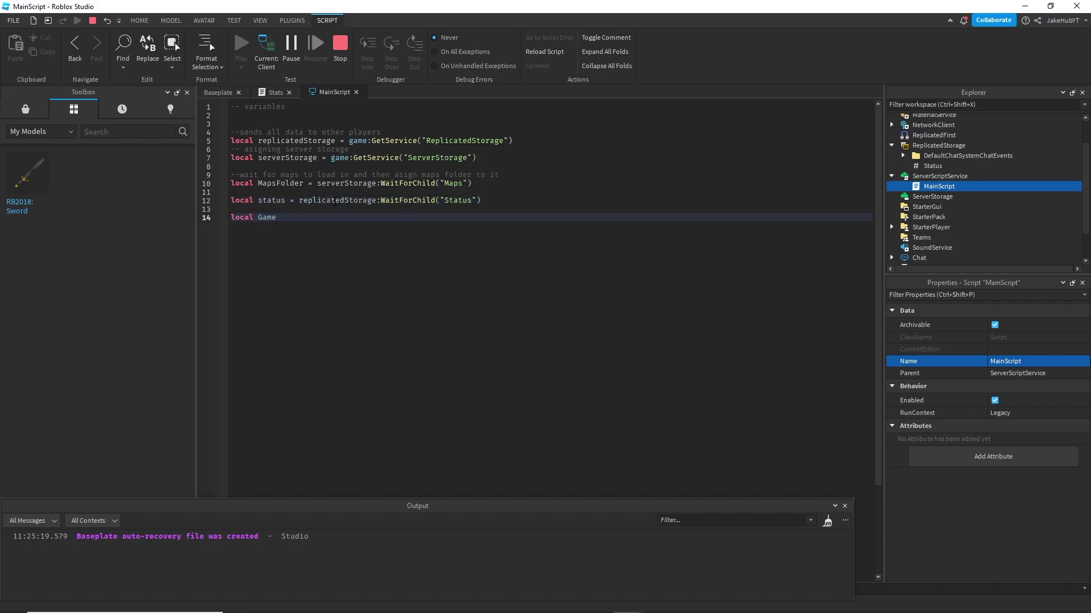
click(350, 214)
key(Return)
key(Return)
text(--time to end game)
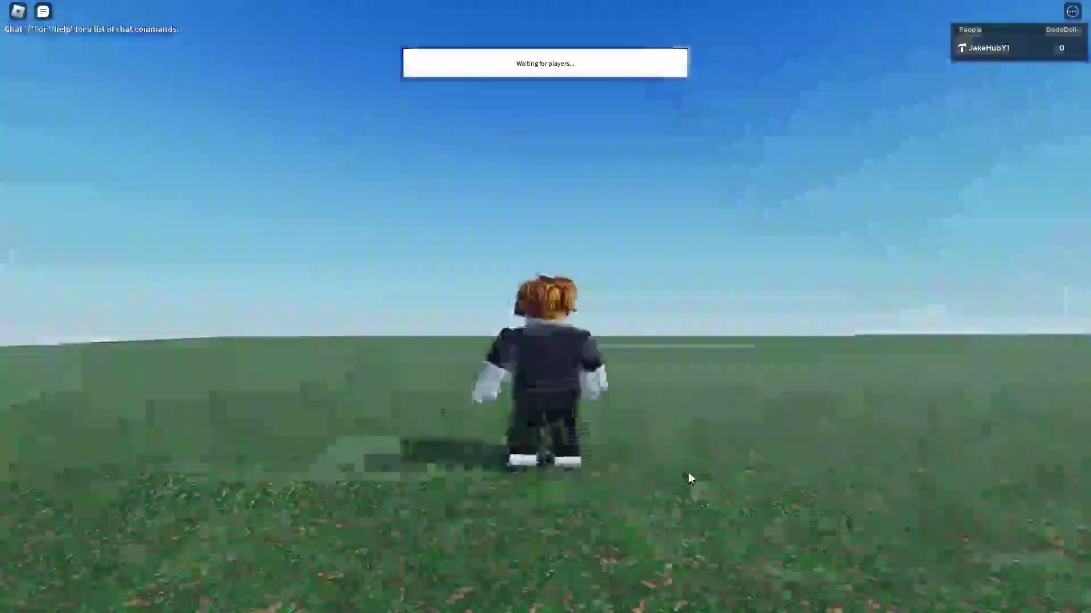
Run and jump around the baseplate, then approach and back away from the newly joined player.
key(s)
key(space)
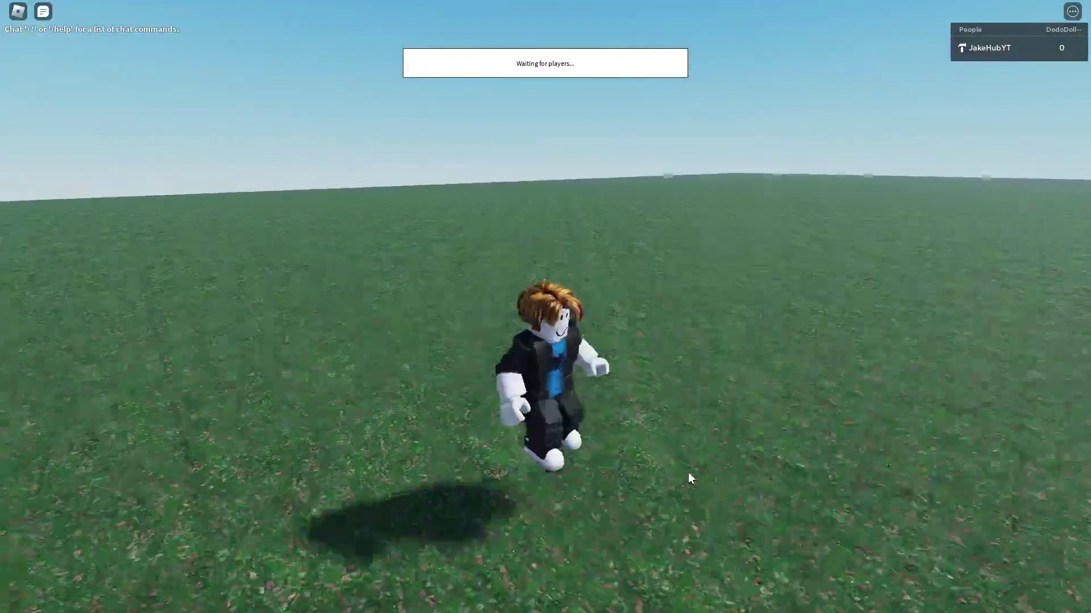
key(a)
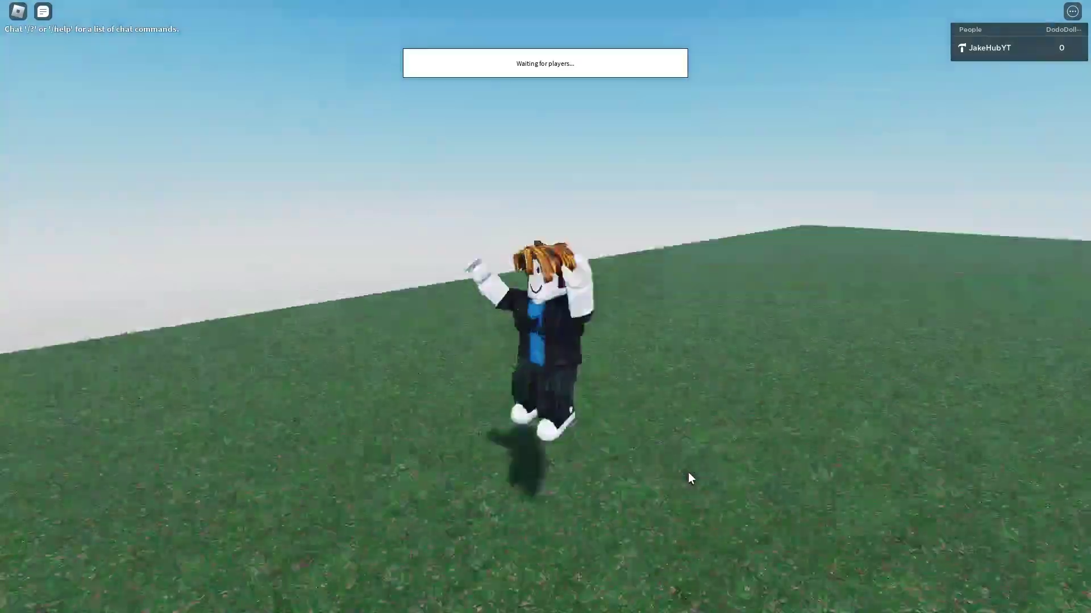
key(space)
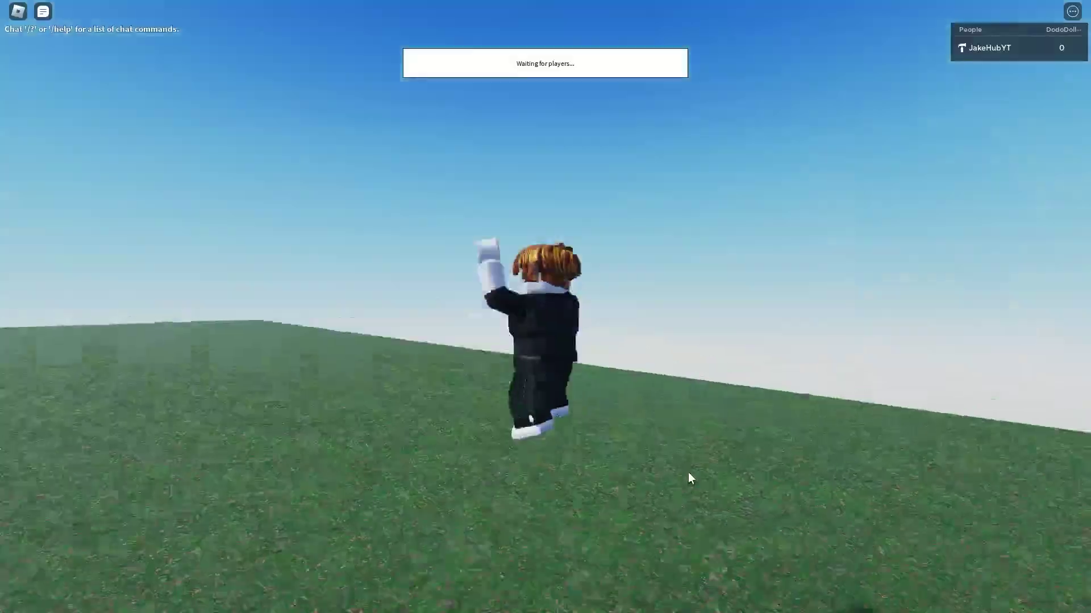
key(w)
key(space)
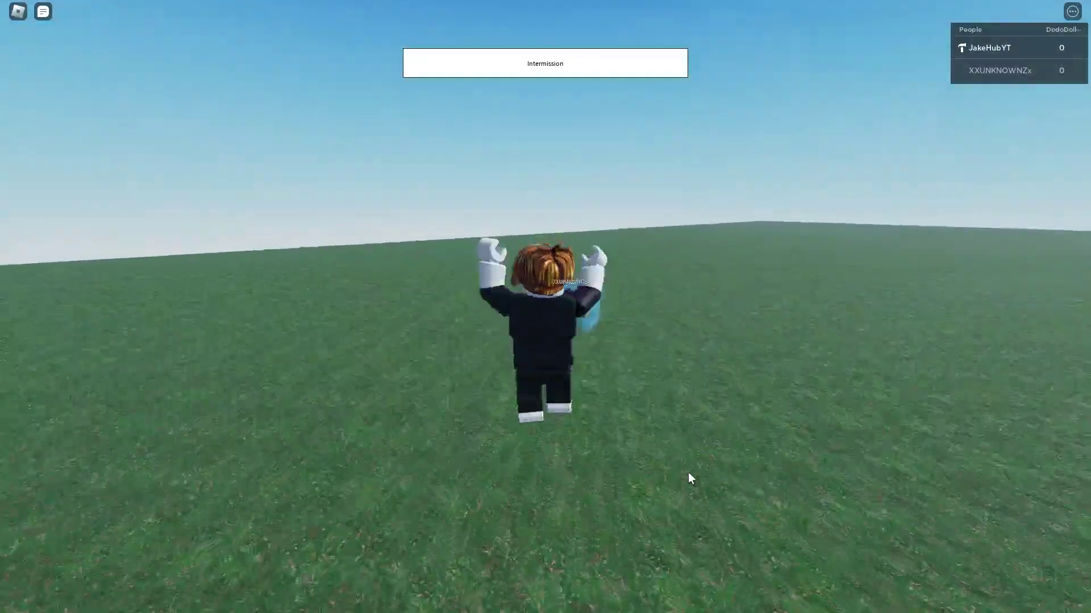
key(w)
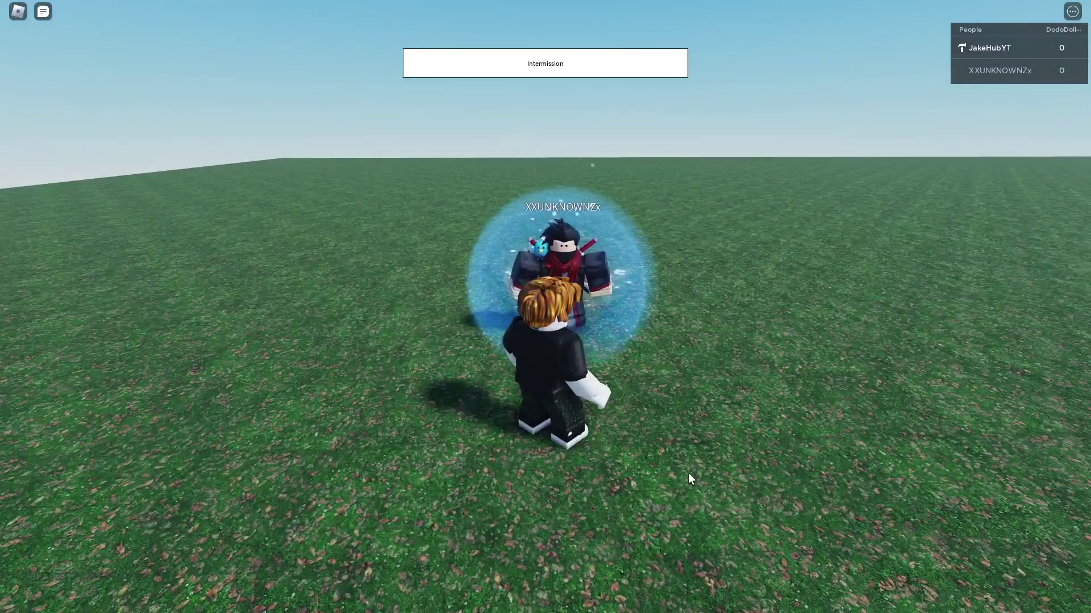
key(s)
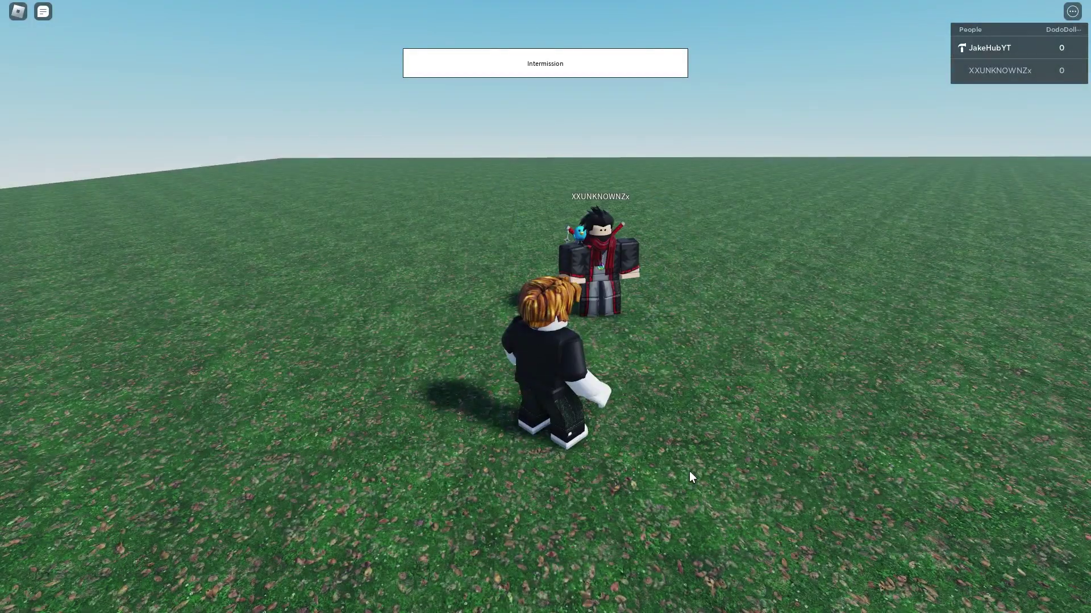